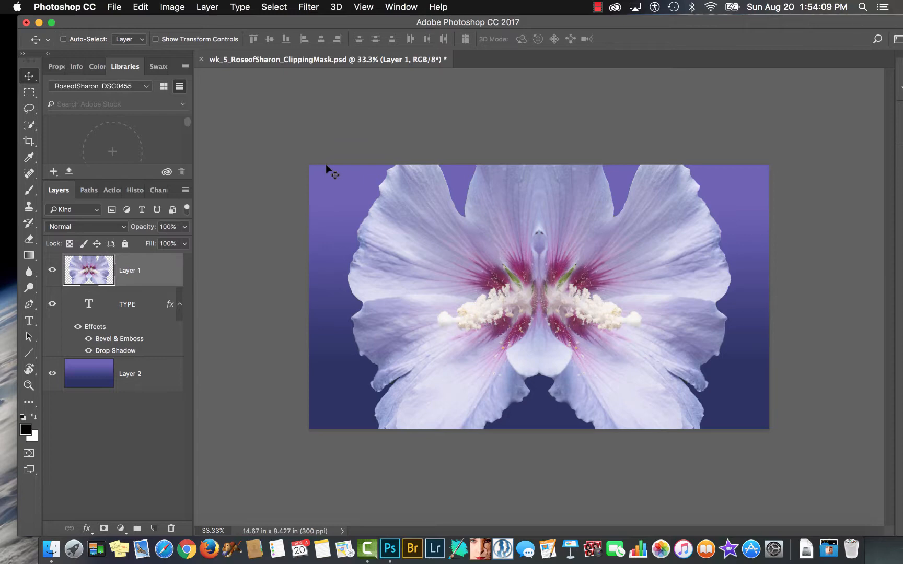
- Check the type and flower layers by toggling their visibility, and turn off the TYPE layer's effects
left_click(52, 306)
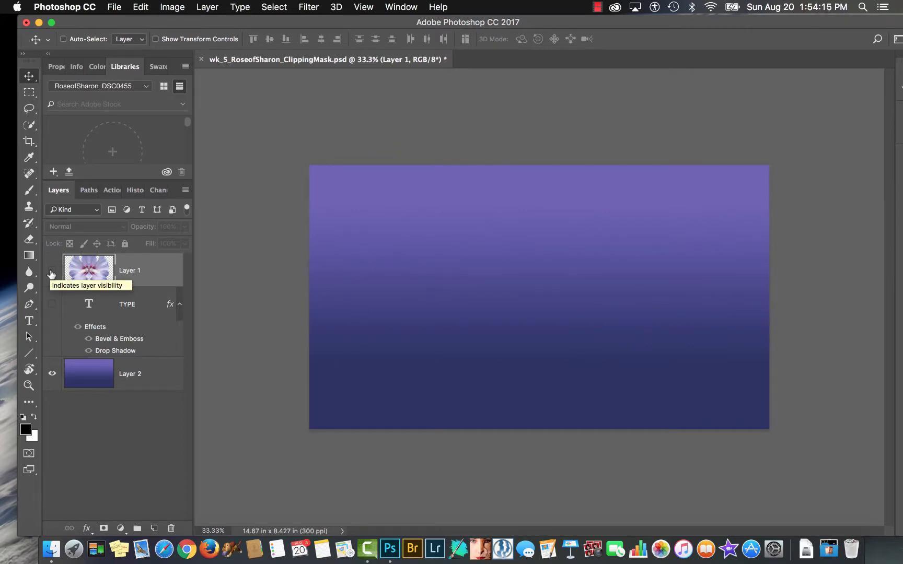
left_click(51, 306)
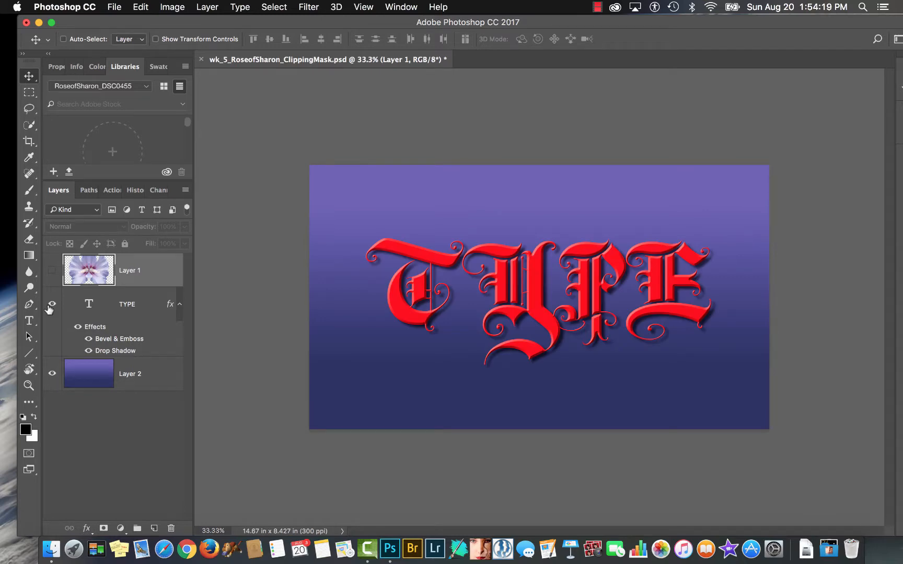
left_click(77, 328)
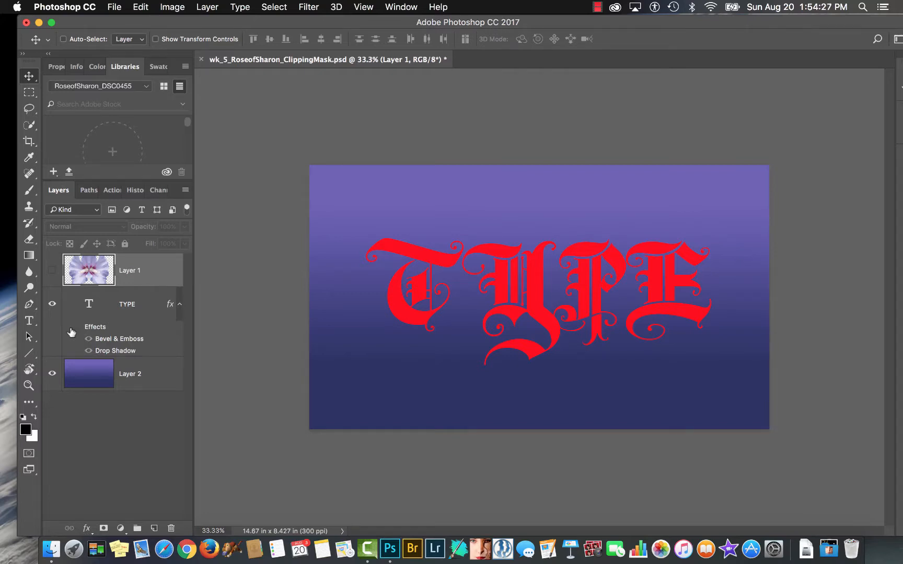
left_click(53, 271)
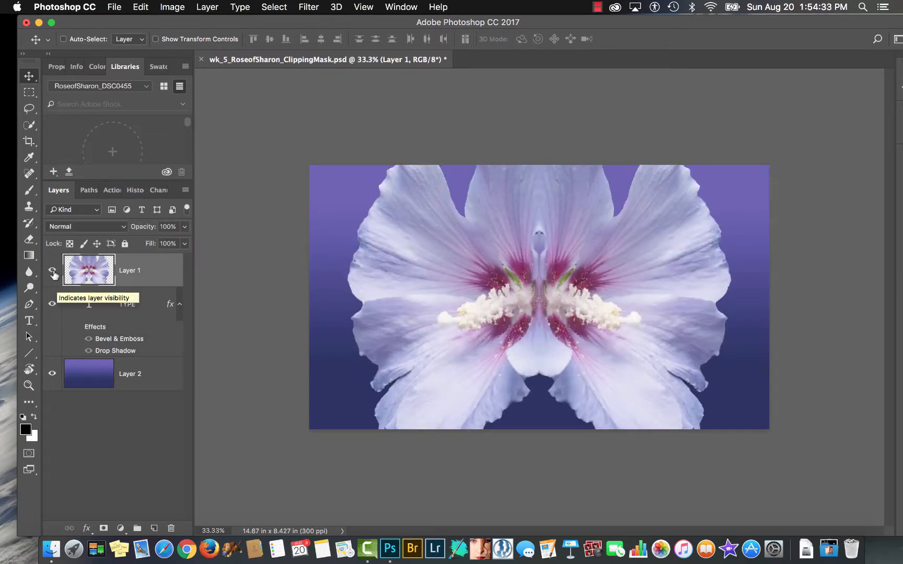
- Preview the type beneath the flower with Layer 1 at 50% opacity, and restore the opacity to 100%
key("5")
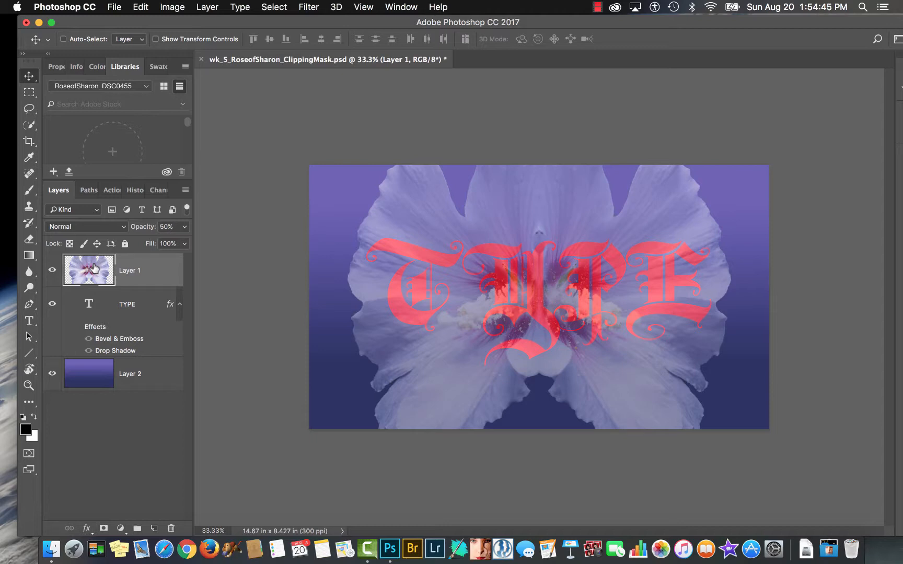
key("0")
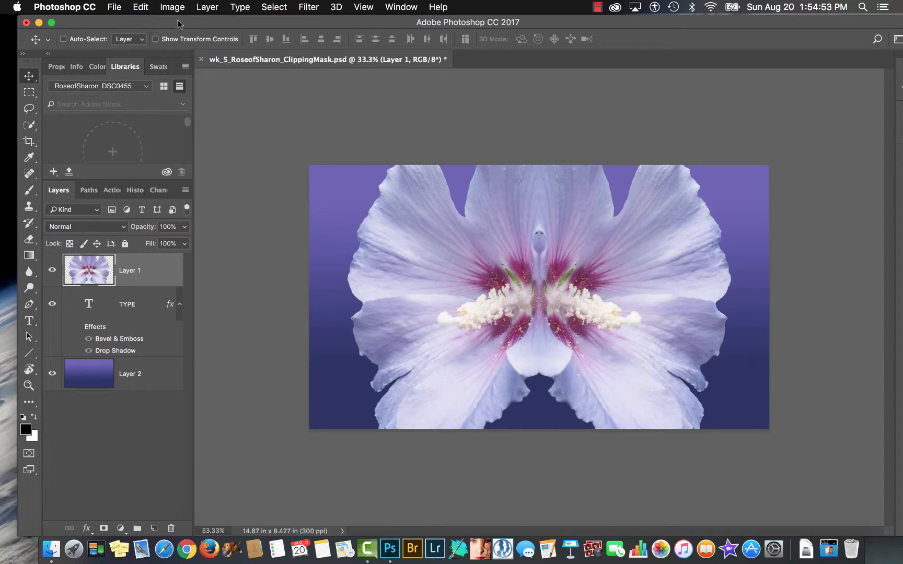
- Create a clipping mask that clips the flower on Layer 1 to the TYPE layer
left_click(213, 8)
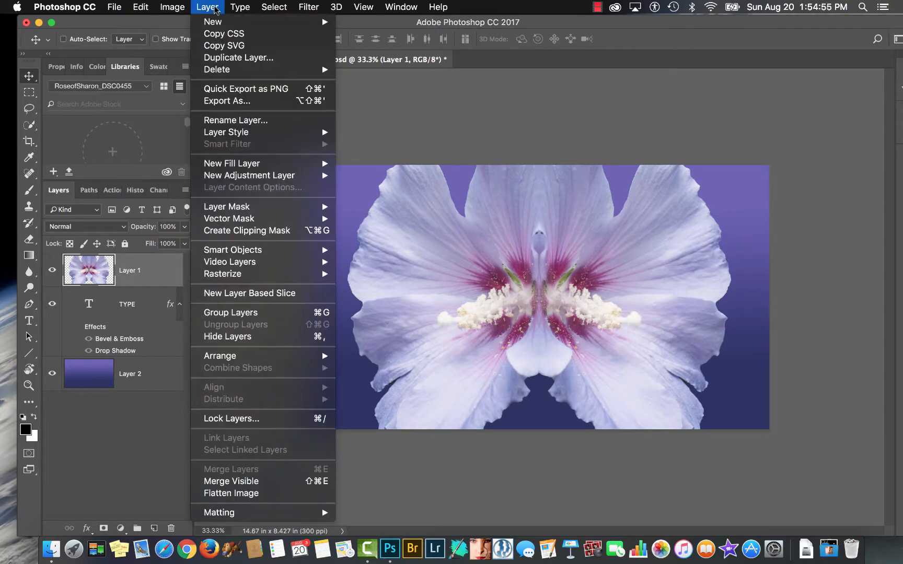
left_click(249, 236)
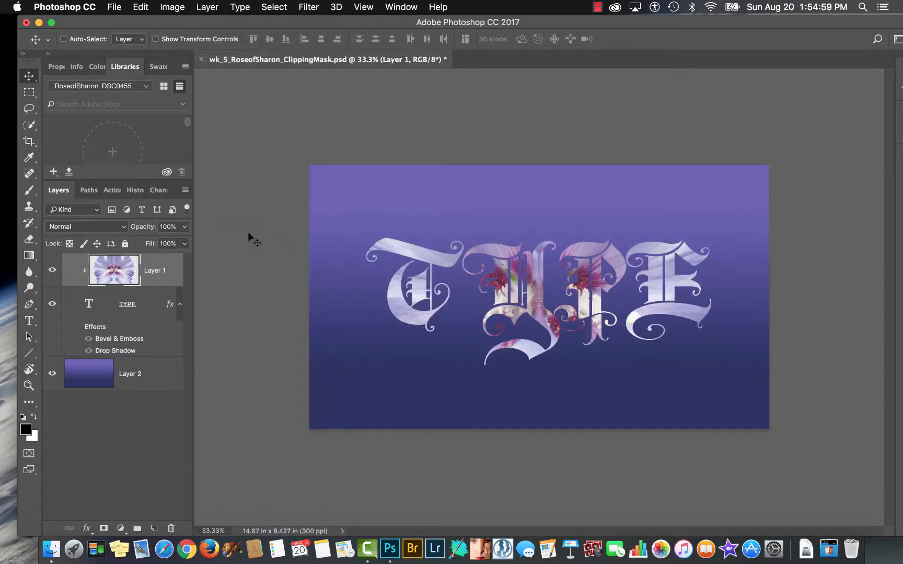
left_click(209, 10)
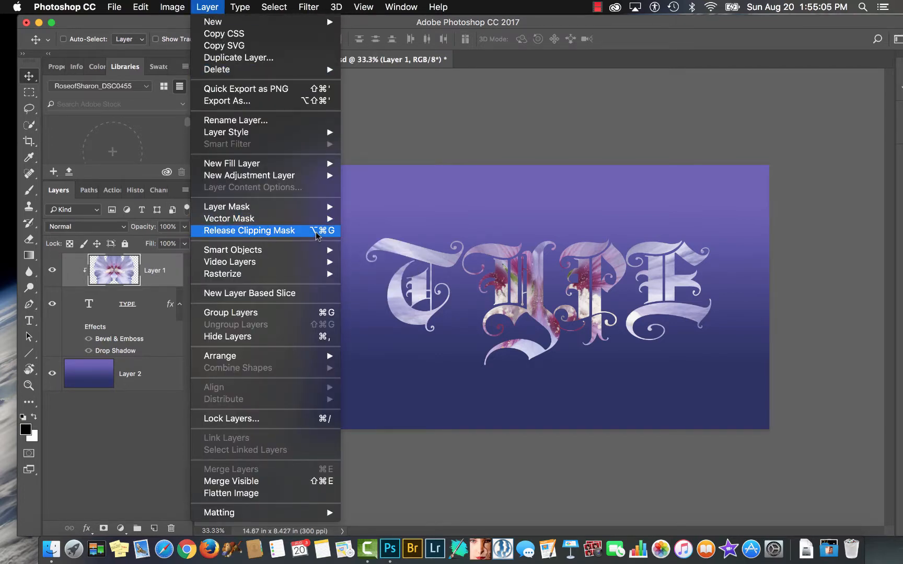
left_click(208, 7)
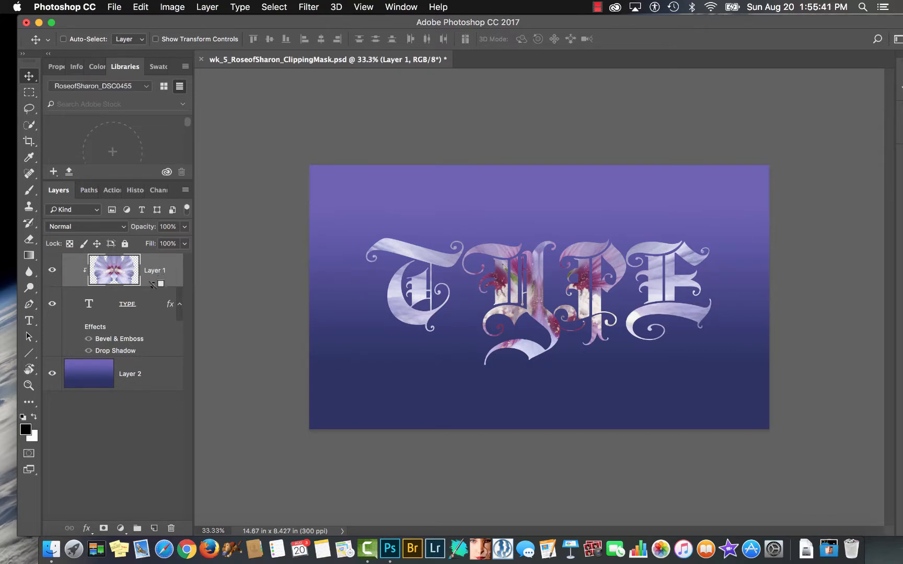
- Release Layer 1's clipping mask and re-create it directly between Layer 1 and the TYPE layer
left_click(153, 285, "alt")
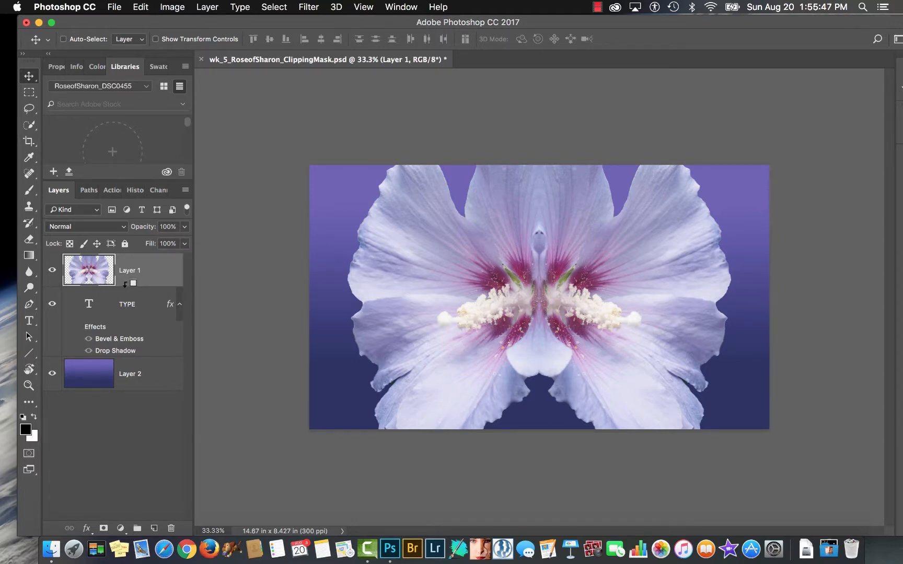
left_click(125, 285, "alt")
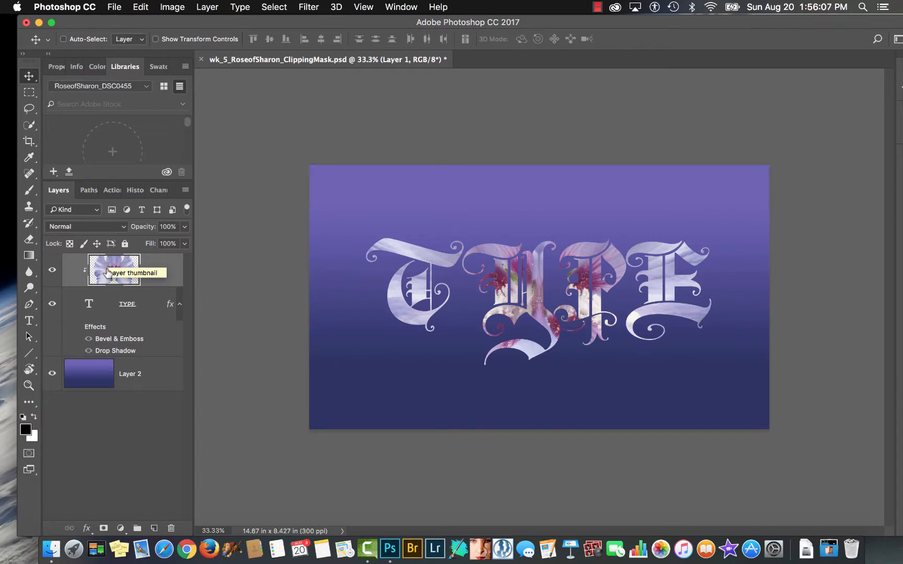
- Place a copy of Layer 2 above Layer 1, shifted sideways to cover the left half of the canvas
left_click_drag(96, 379, 153, 527)
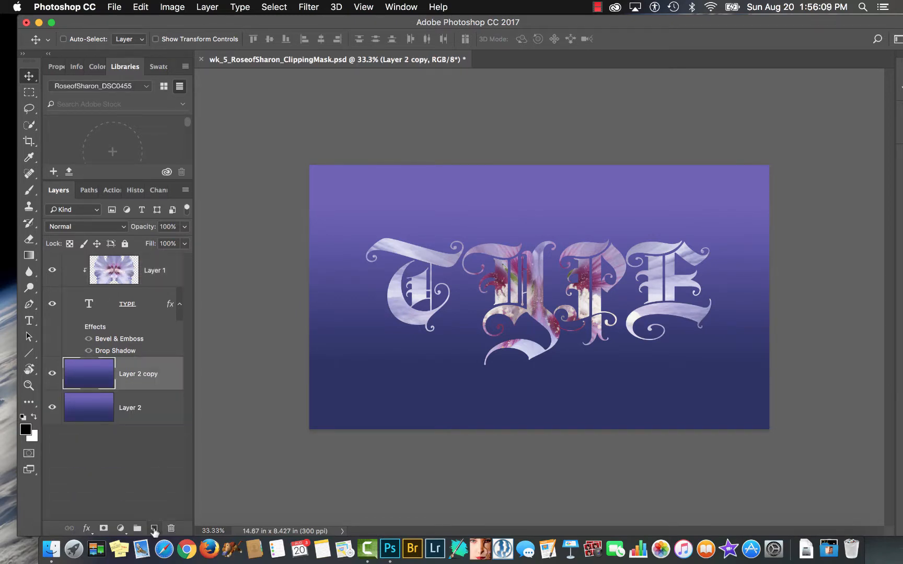
left_click_drag(95, 375, 94, 269)
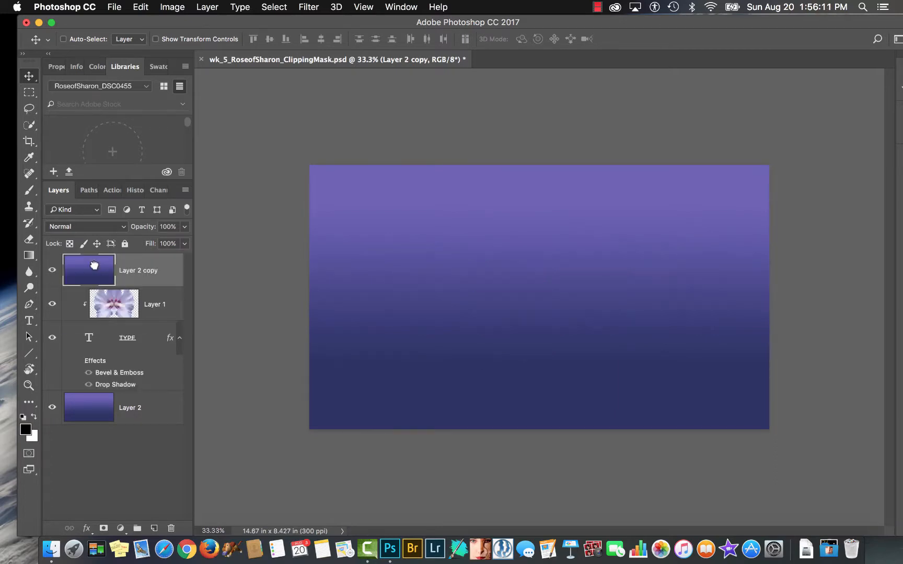
left_click_drag(642, 273, 410, 280)
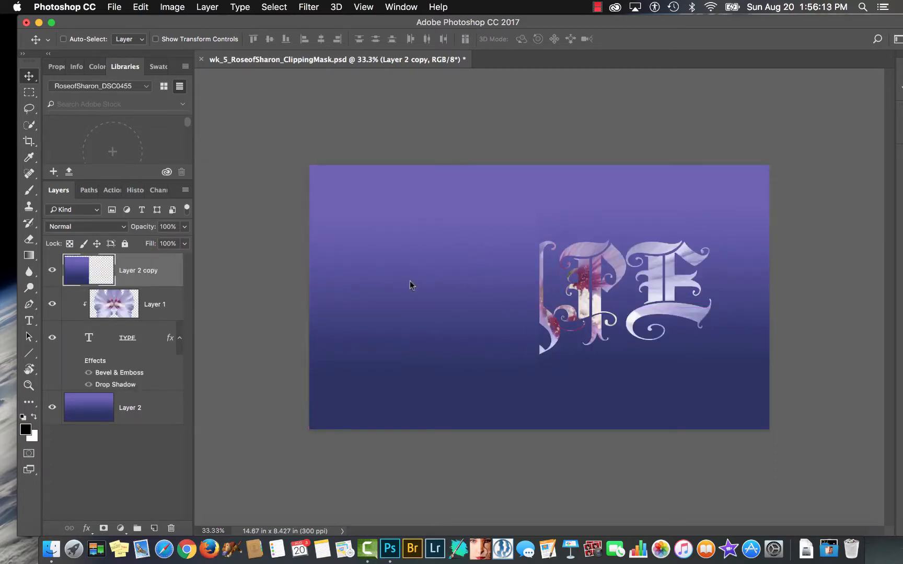
- Try the Layer 2 copy as a second clipped layer over the type, shifting it up and left, and delete it
left_click(148, 288, "alt")
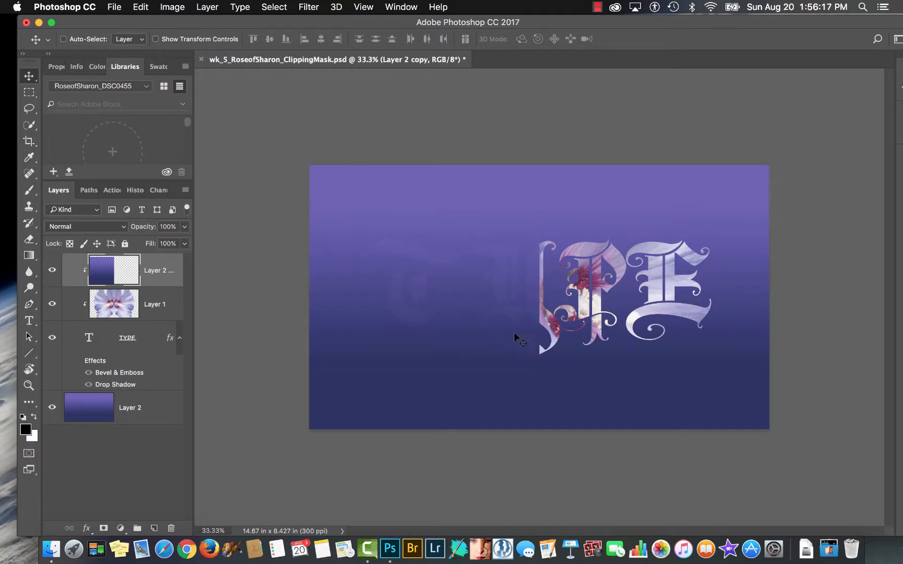
left_click_drag(514, 336, 431, 228)
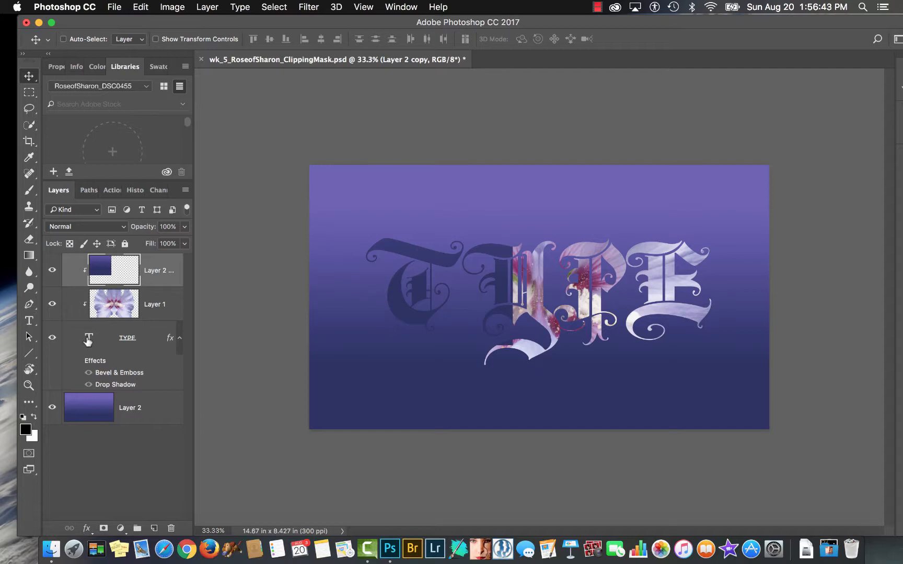
left_click_drag(109, 271, 170, 528)
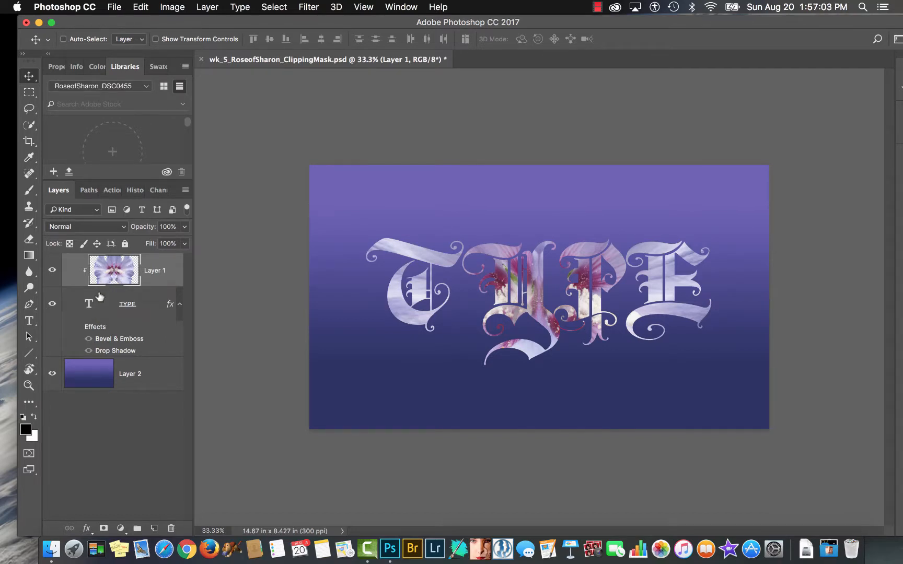
- Turn on the TYPE layer's Bevel & Emboss and Drop Shadow effects and examine the letters up close
left_click(88, 305)
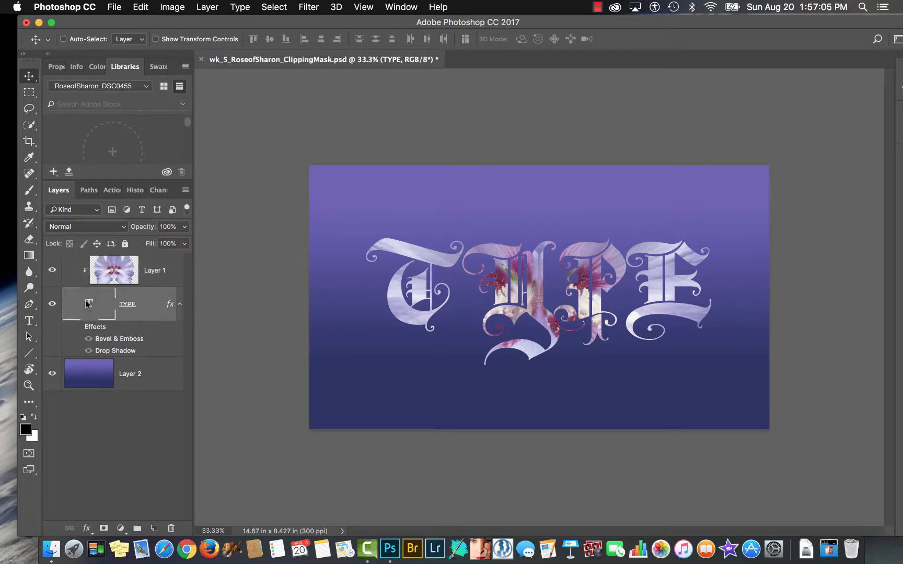
left_click(89, 339)
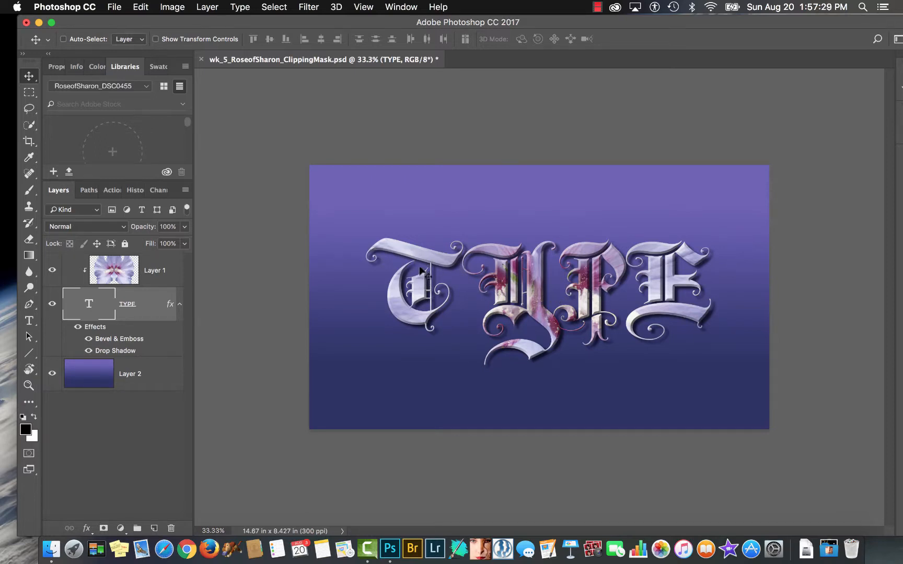
left_click_drag(433, 259, 496, 325)
scroll(496, 325, "down", 2)
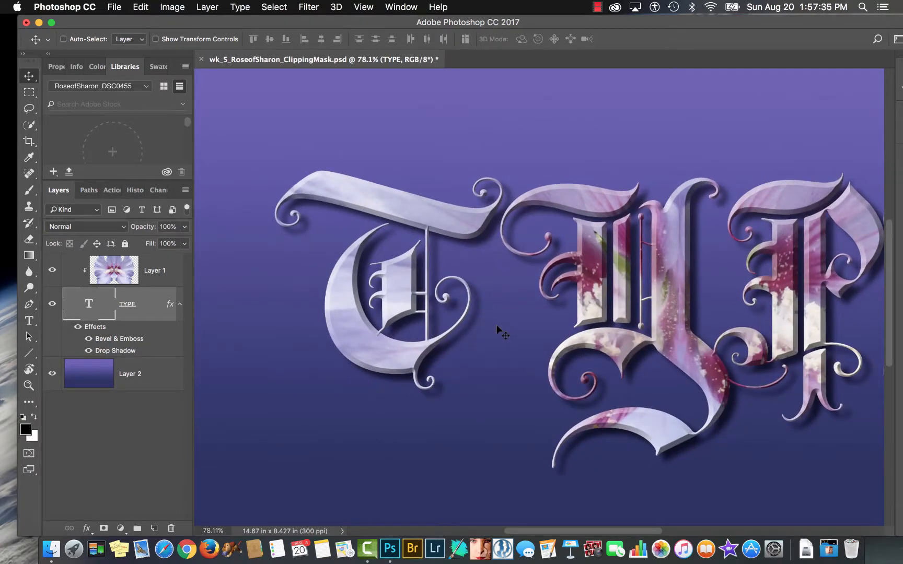
scroll(497, 325, "right", 3)
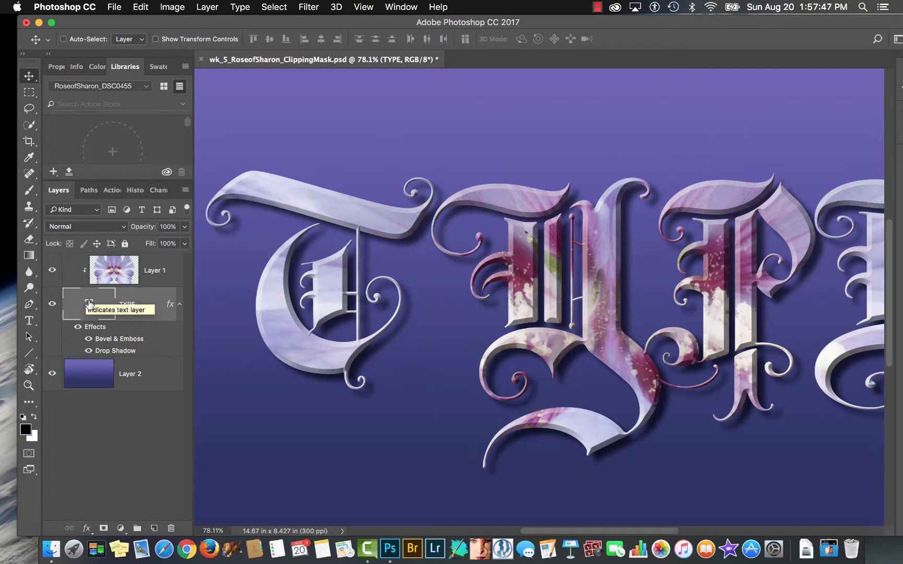
- Rasterize the TYPE layer so that it can be edited with the Eraser tool
key("super")
key("super+minus")
key("super+minus")
key("super+minus")
key("super+minus")
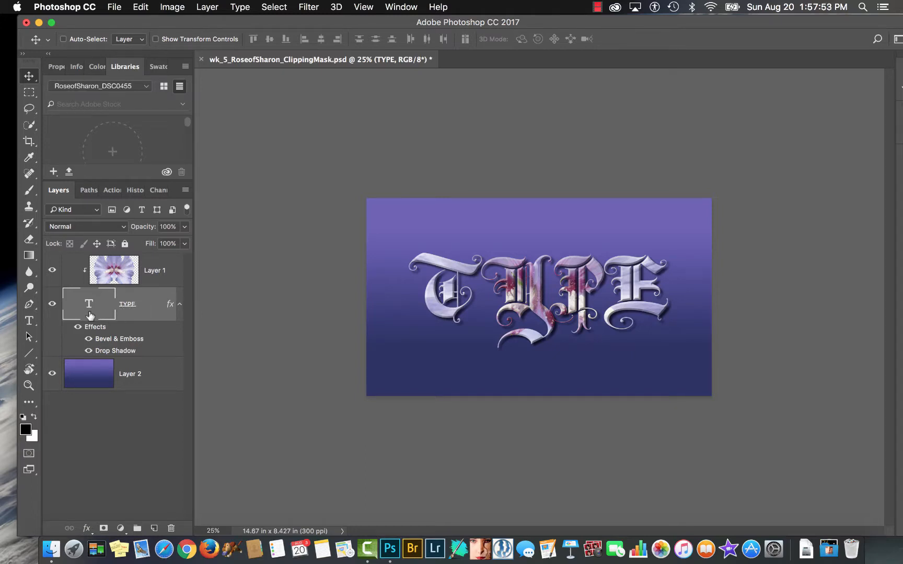
key("e")
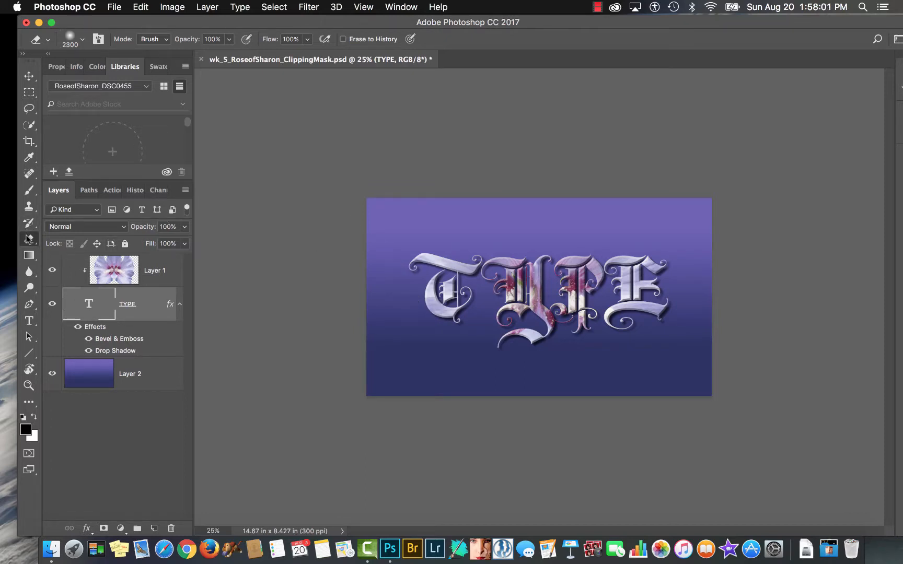
left_click(437, 354)
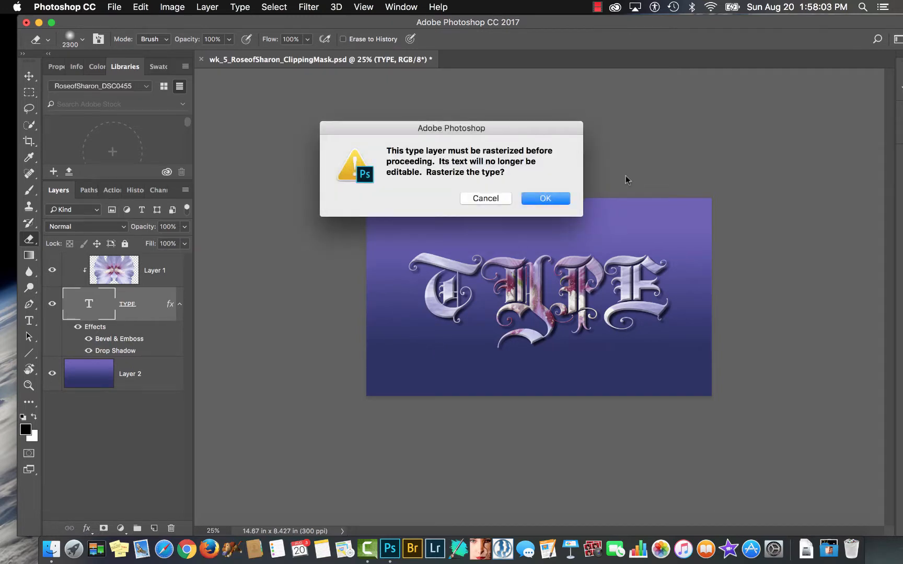
left_click(560, 201)
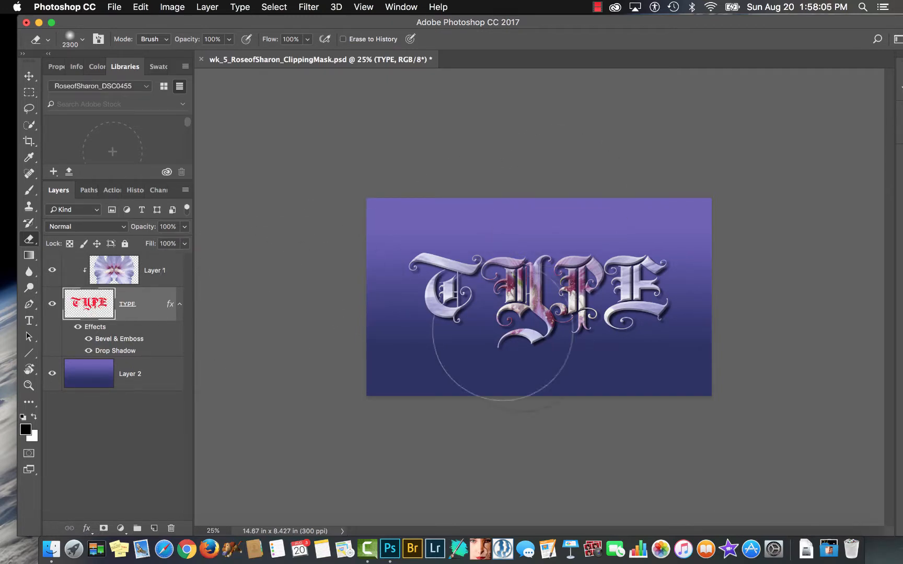
- Erase the lower part of the letters on the TYPE layer with a 1600 px soft eraser, and undo the erasing
key("bracketleft")
key("bracketleft")
key("bracketleft")
key("bracketleft")
key("bracketleft")
key("bracketleft")
key("bracketleft")
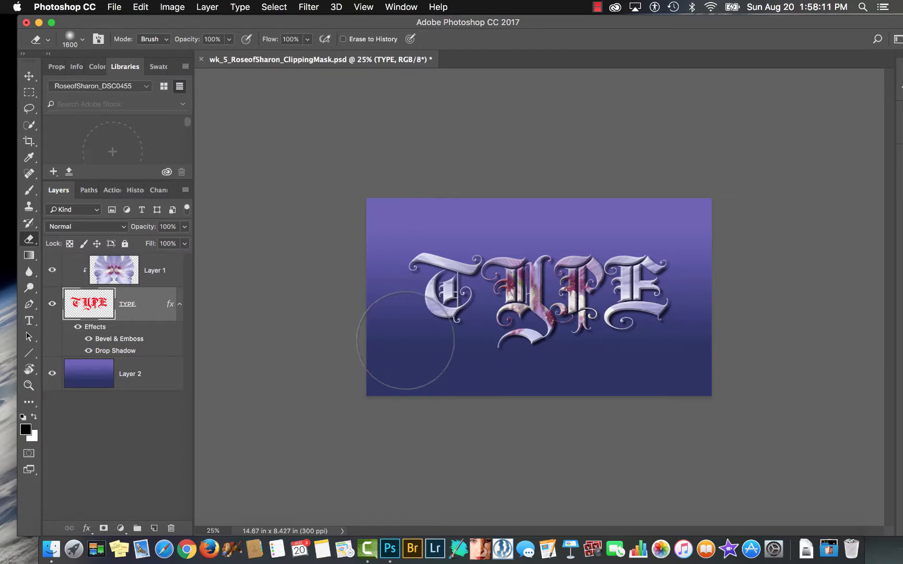
mouse_move(393, 353)
left_mouse_down()
mouse_move(535, 349)
mouse_move(658, 332)
mouse_move(497, 343)
mouse_move(432, 334)
left_mouse_up()
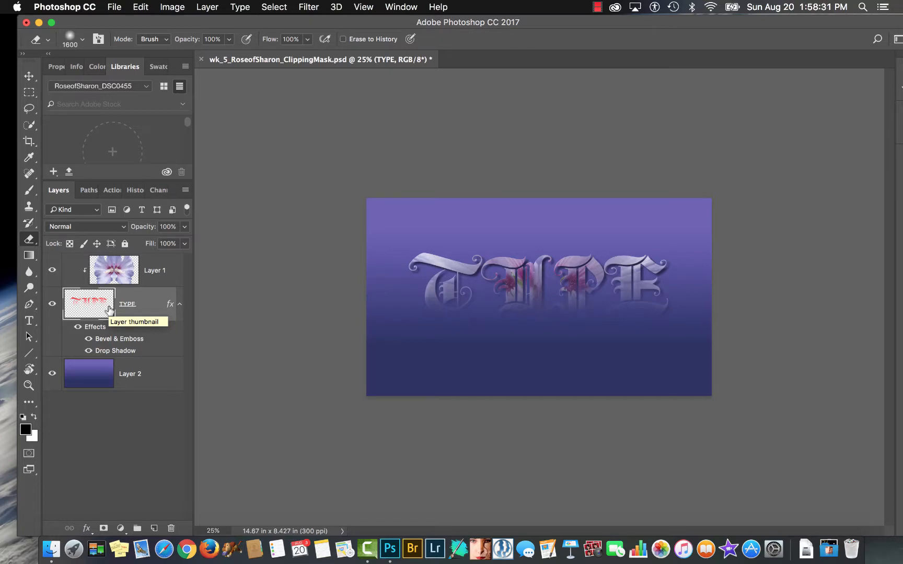
key("super+z")
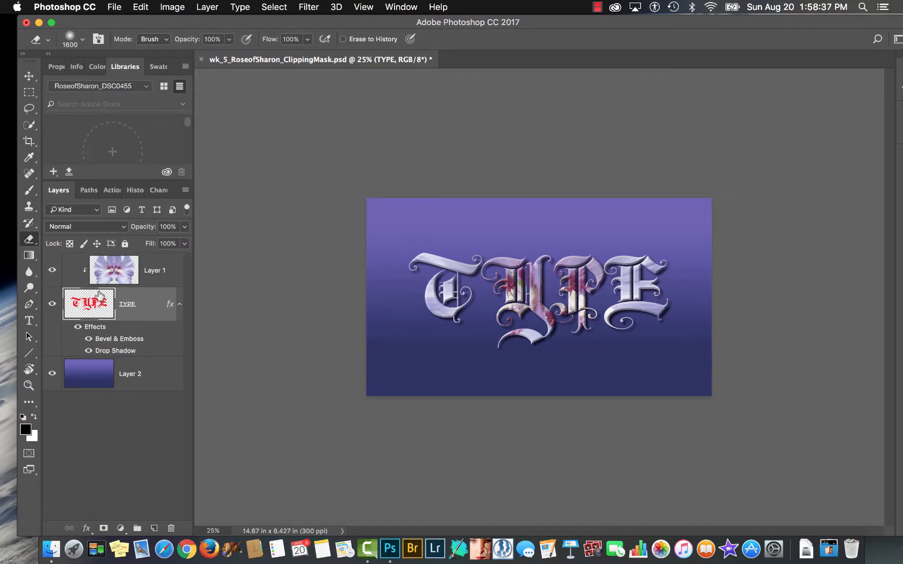
- Release the clipping mask on Layer 1 and clip the flower to the rasterized TYPE layer again
left_click(205, 9)
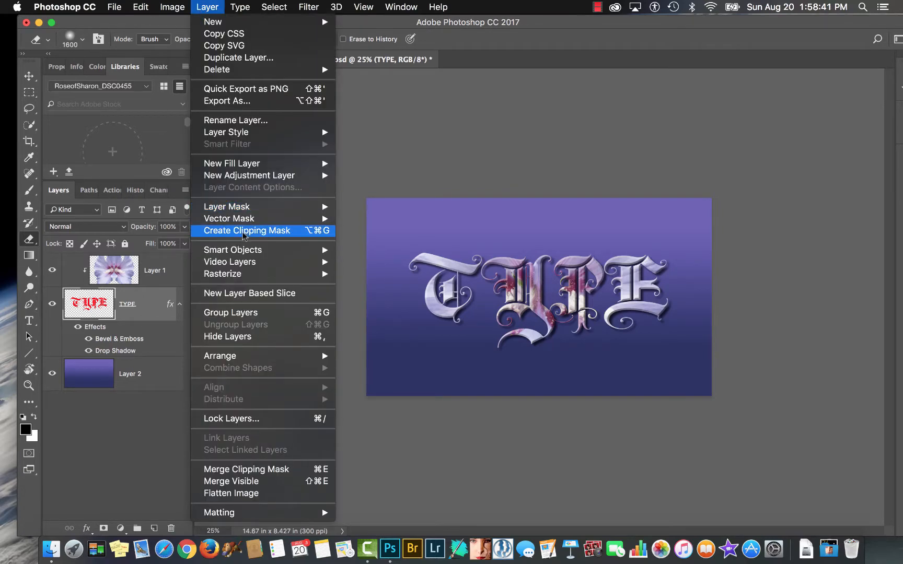
left_click(202, 9)
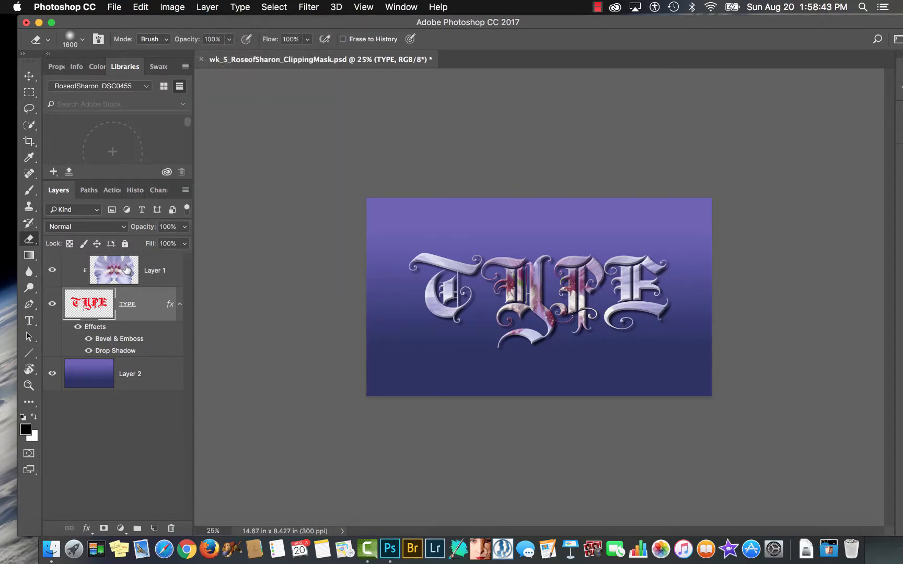
left_click(122, 266)
left_click(204, 7)
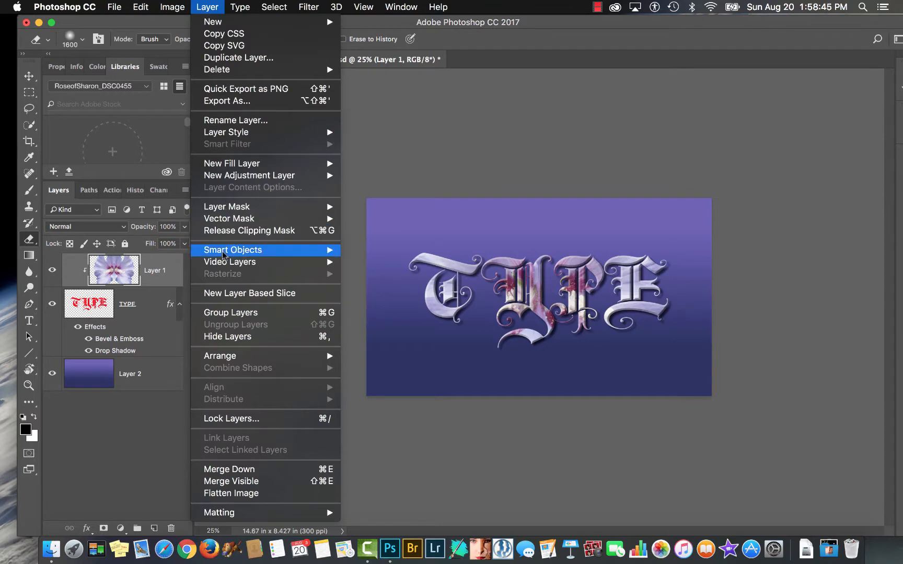
left_click(223, 231)
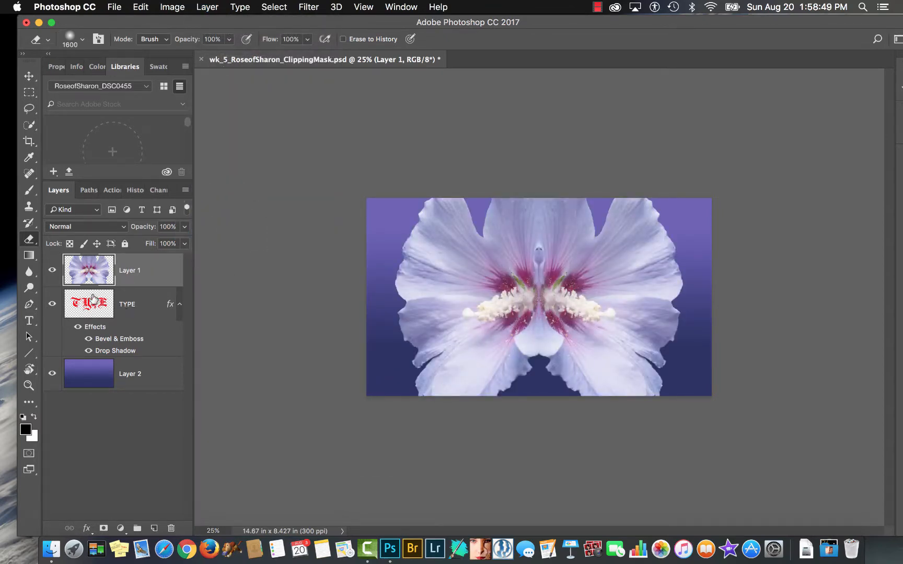
left_click(207, 7)
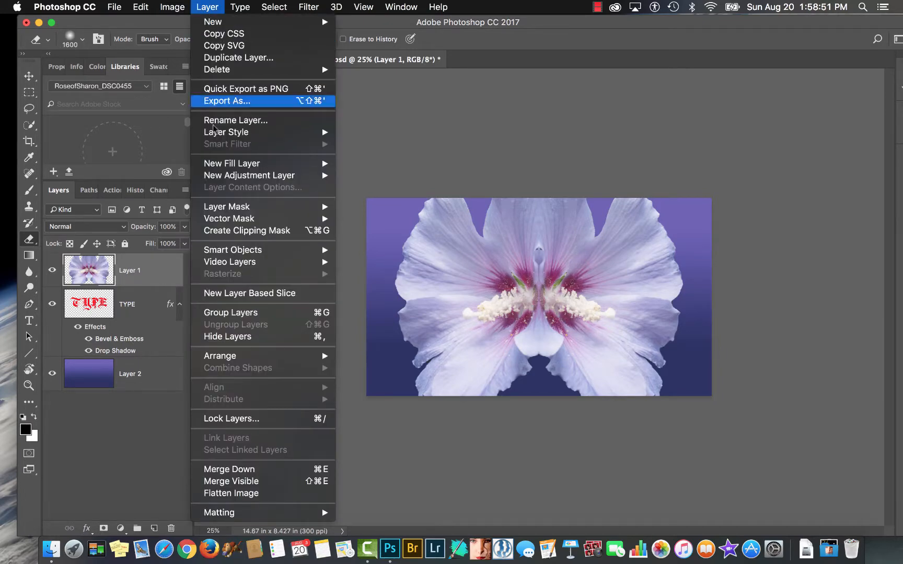
left_click(219, 232)
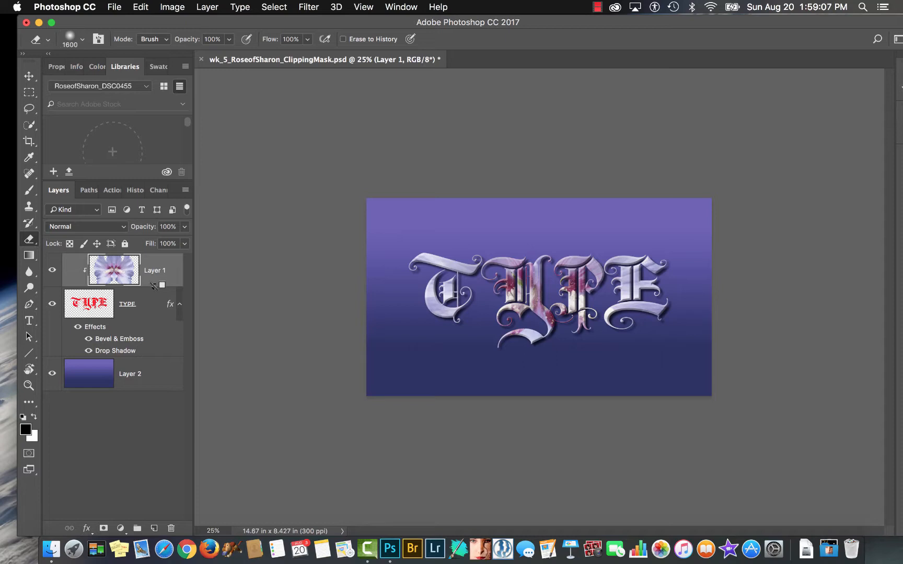
- Unclip the flower from the TYPE layer to reveal the full image, and restore the clipping
left_click(155, 285, "alt")
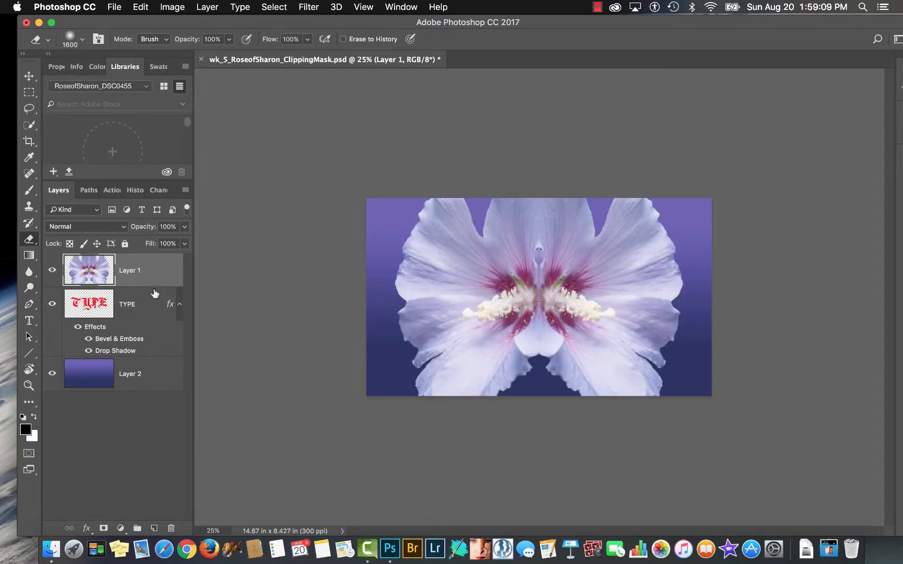
left_click(154, 292, "alt")
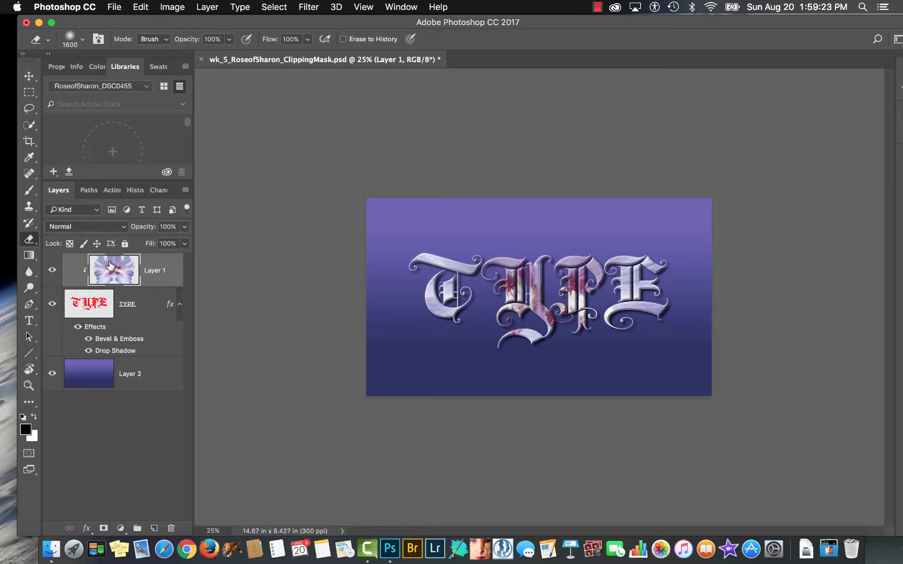
- Duplicate the clipped flower layer and move the original Layer 1 beneath the TYPE layer, just above Layer 2
left_click_drag(109, 267, 153, 528)
left_click_drag(112, 304, 106, 390)
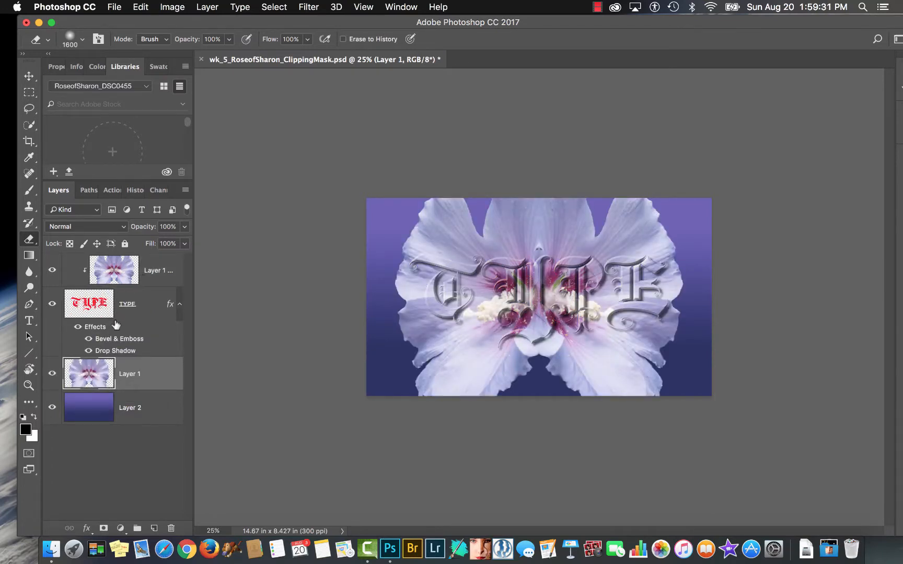
- Hide the TYPE layer's Drop Shadow effect and examine the embossed letters against the flower up close
scroll(547, 280, "up", 10)
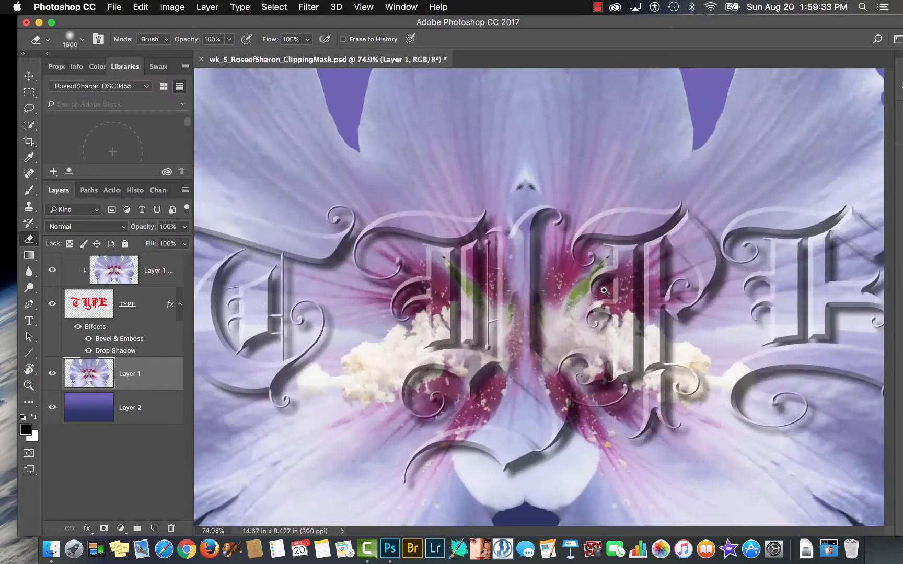
left_click(88, 351)
key("super+minus")
key("super+minus")
key("super+minus")
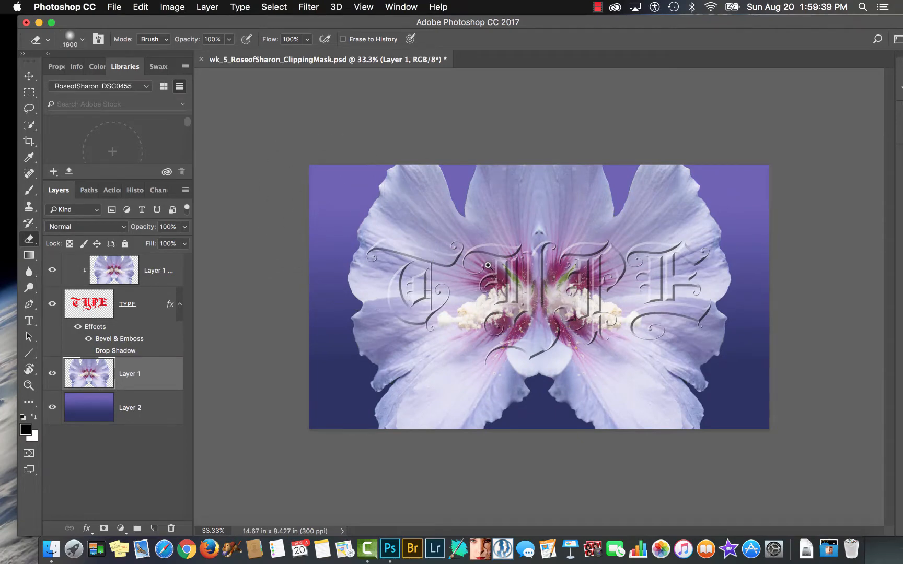
scroll(494, 264, "up", 3)
scroll(494, 265, "up", 1)
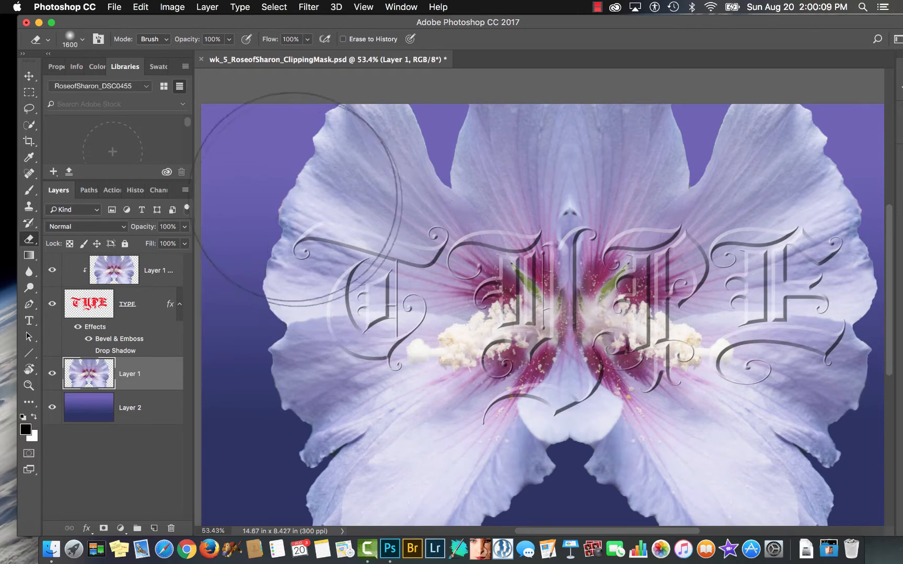
left_click(598, 8)
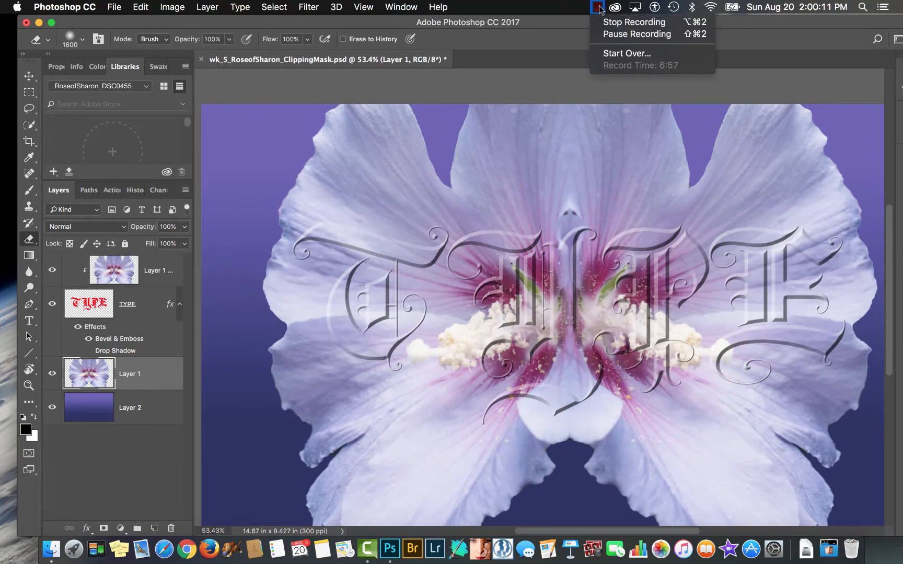